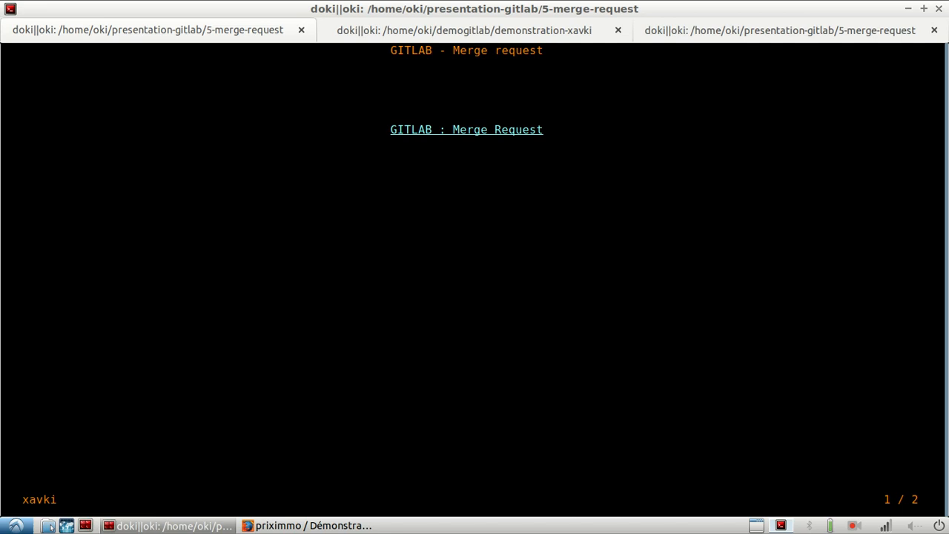
- Read through the merge request presentation slides on topics already covered, use cases and merge request contents
key("space")
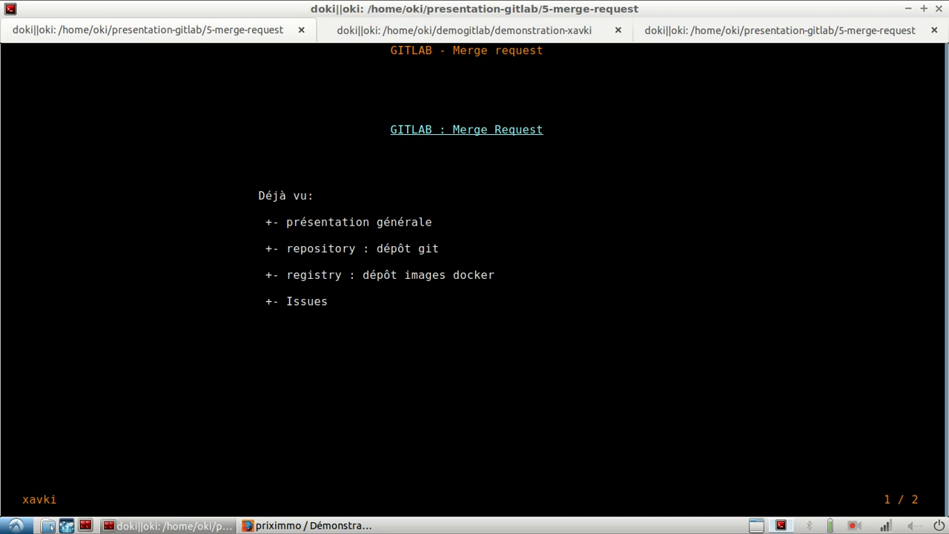
key("space")
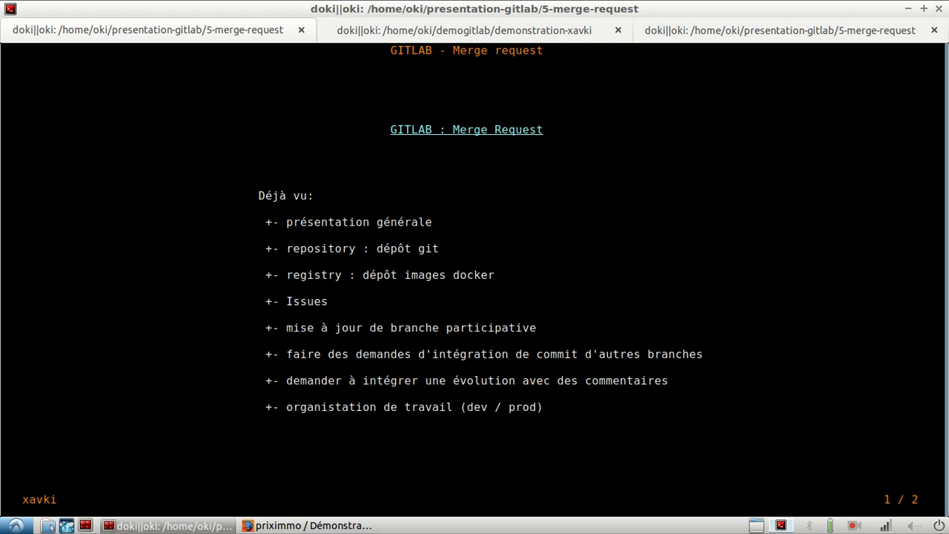
key("space")
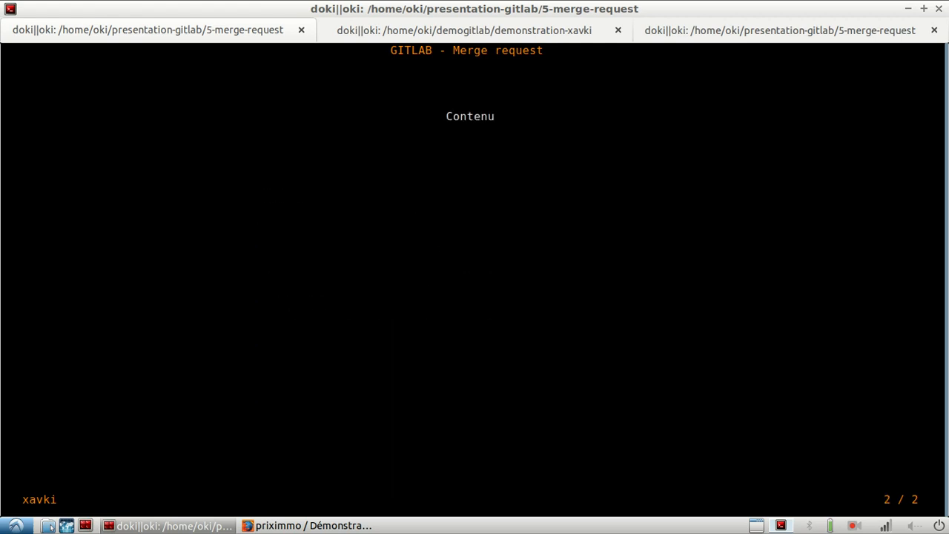
key("space")
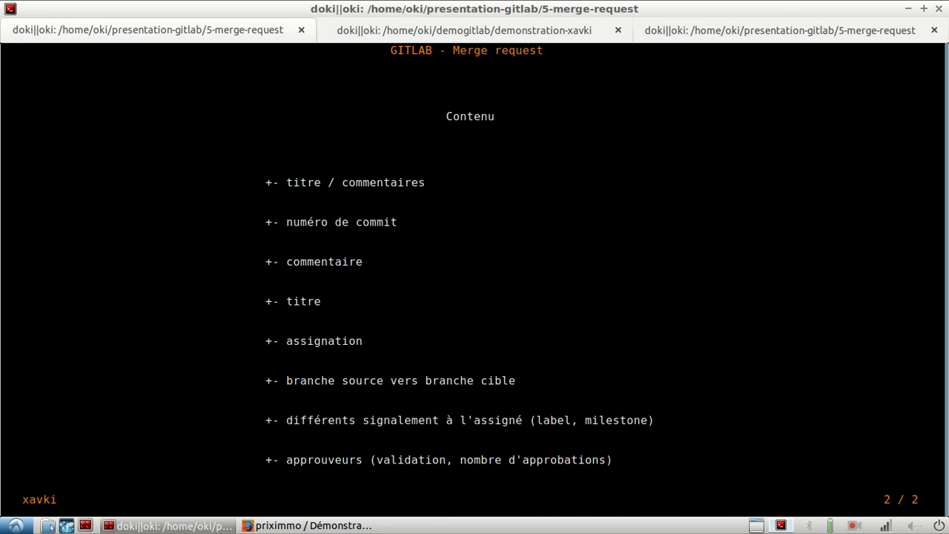
- Switch to Firefox and check which branches the demonstration-xavki repository has
key("alt+Tab")
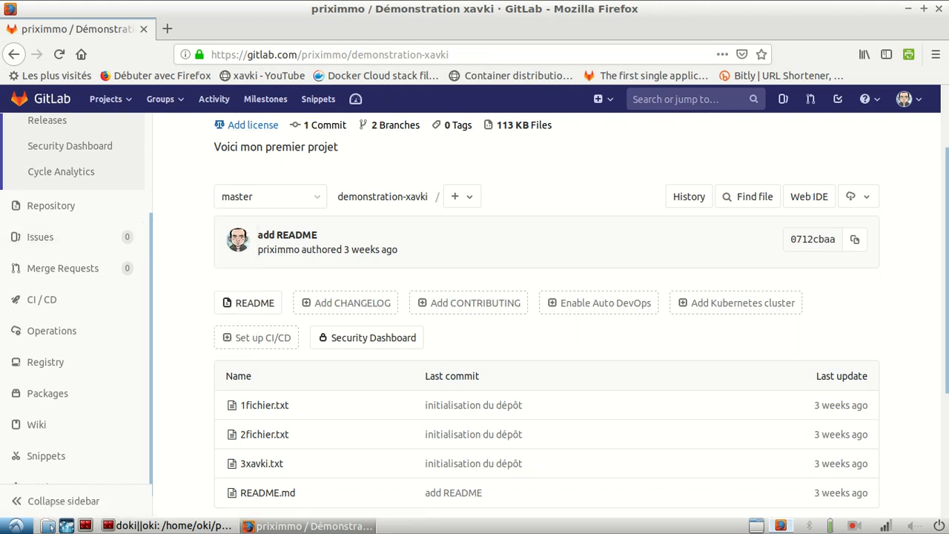
left_click(269, 196)
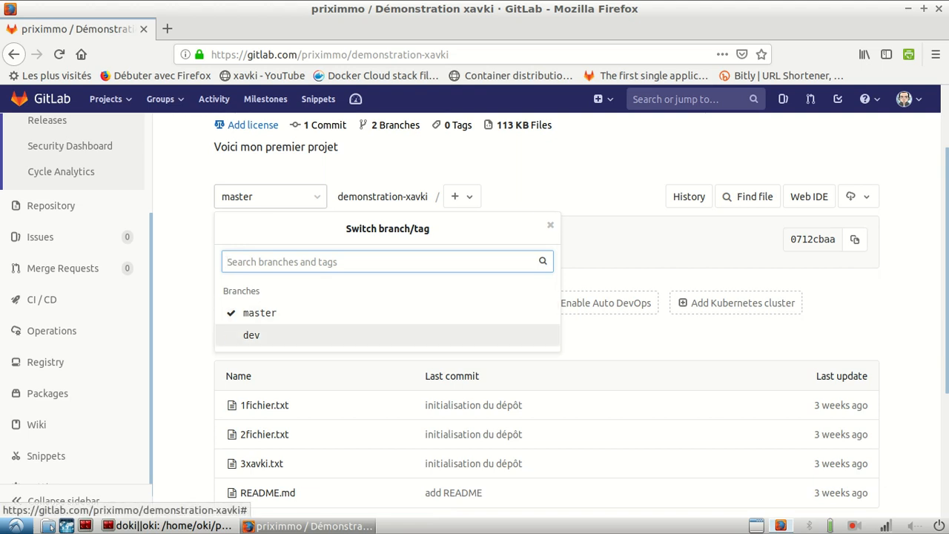
key("Escape")
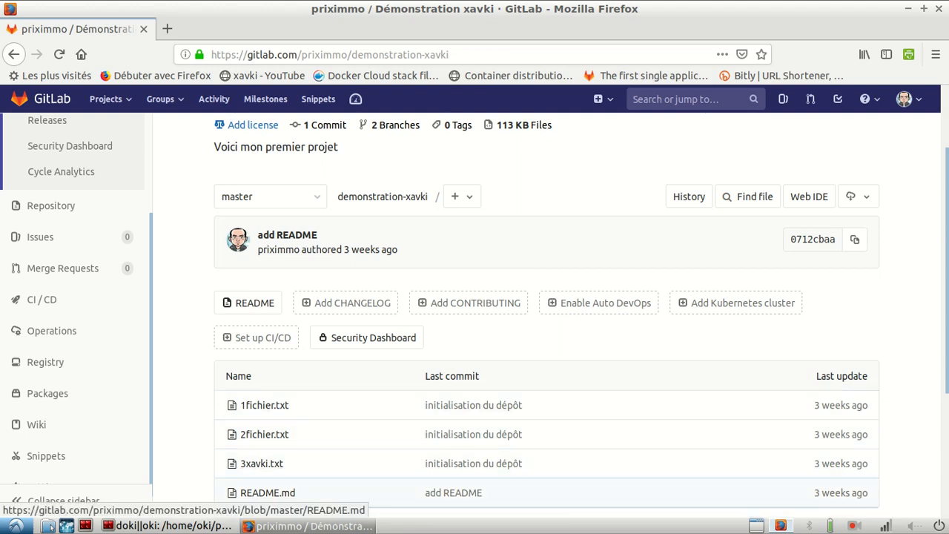
- Return to the terminal session in the demonstration-xavki folder and open a new file 4fichier.txt in Vim
key("alt+Tab")
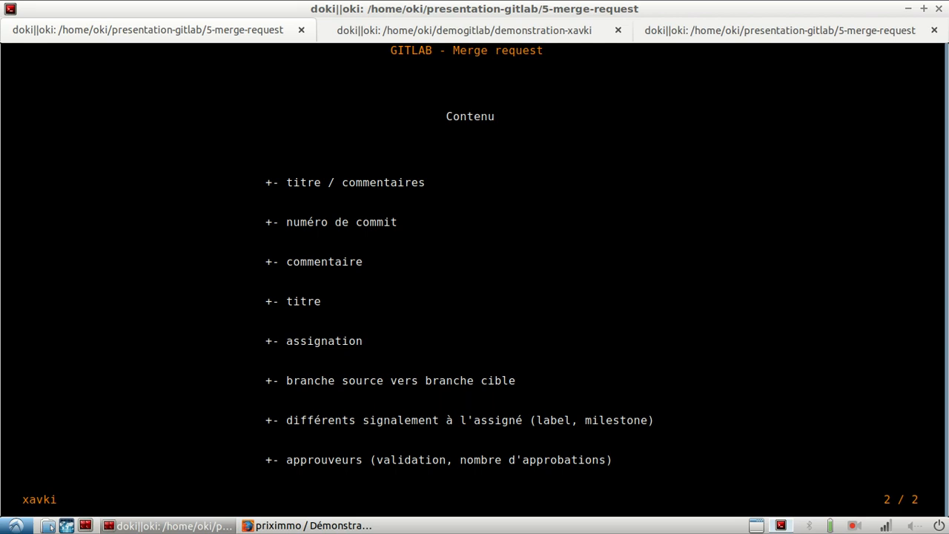
key("ctrl+Page_Down")
key("ctrl+Page_Down")
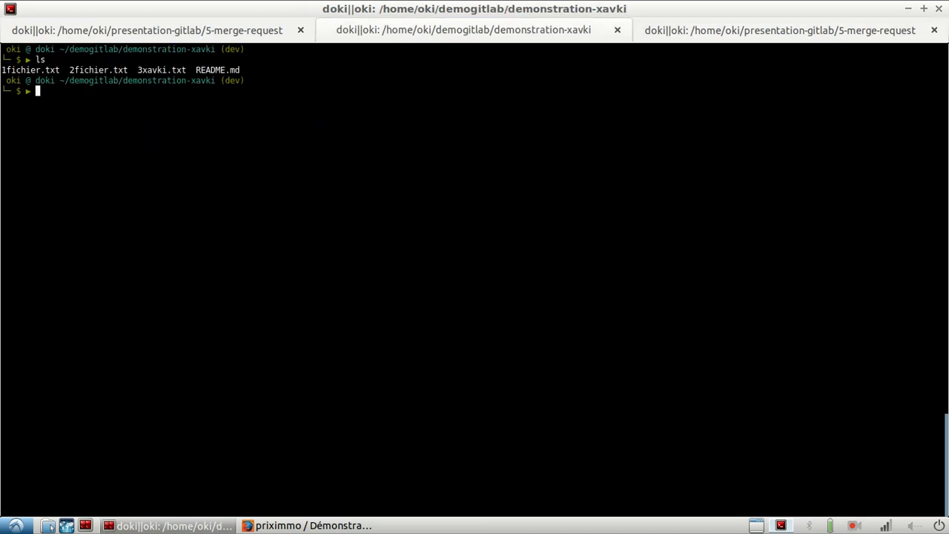
type("vim")
key("BackSpace")
type("4fichier.tx")
key("Return")
- Insert the line "t merge request" in the empty file
key("d")
key("d")
key("d")
key("d")
key("d")
key("d")
key("d")
key("d")
key("d")
key("d")
key("d")
key("d")
key("d")
key("d")
key("d")
key("d")
key("d")
key("d")
key("d")
key("d")
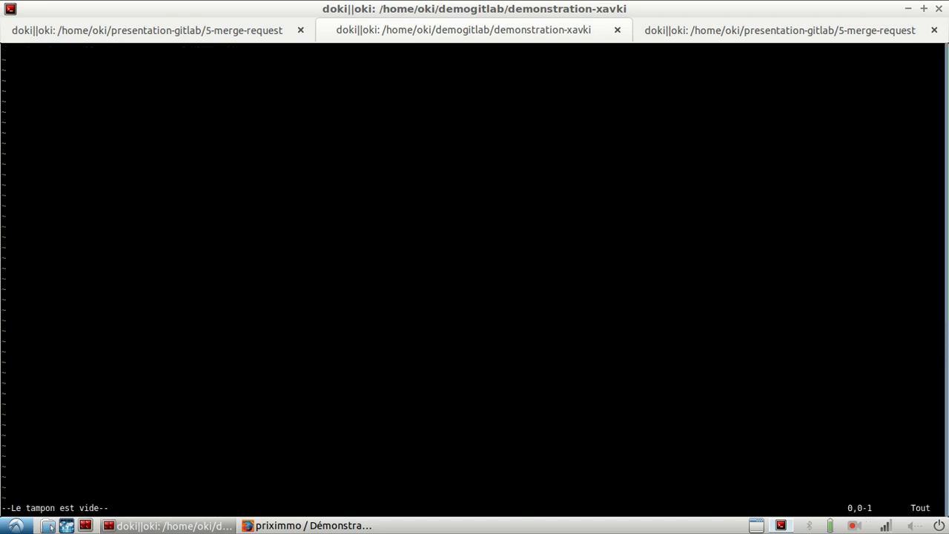
type("it m")
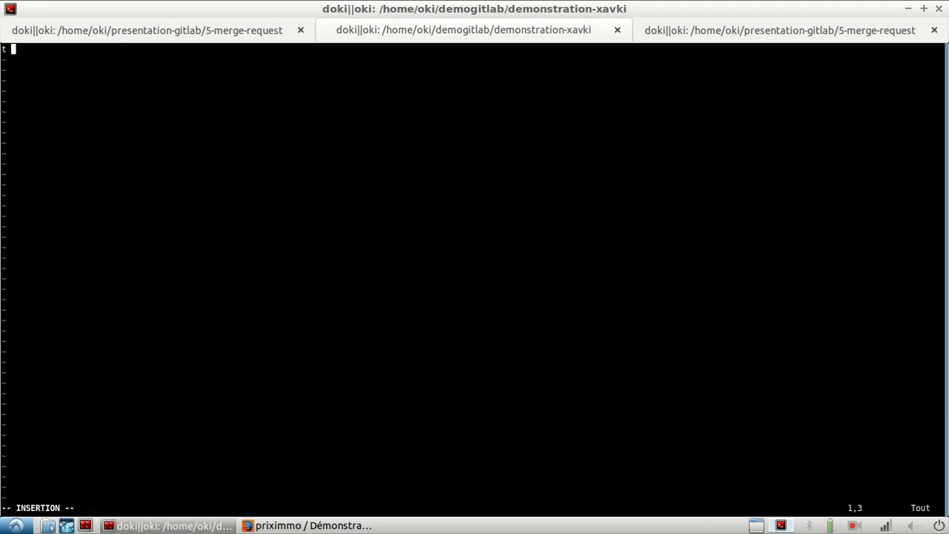
type("erge request")
key("Escape")
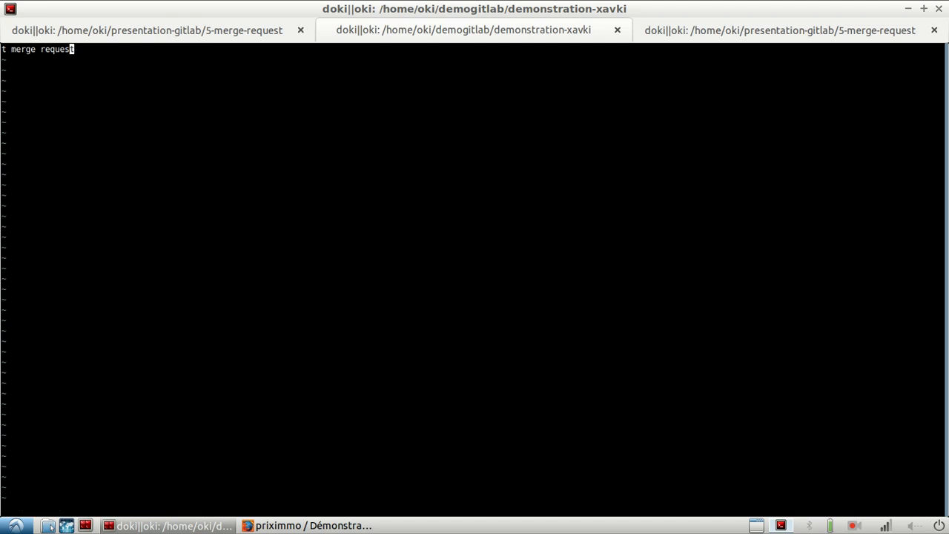
- Insert "est" to correct the text line, then save the file and quit Vim
key("Left")
key("Left")
key("Left")
key("Left")
key("Left")
key("Left")
key("Left")
key("Left")
key("Left")
key("Left")
key("Left")
key("Left")
key("i")
key("Left")
type("est")
key("Escape")
type(":wq")
key("Return")
- Stage 4fichier.txt with git add
type("git ")
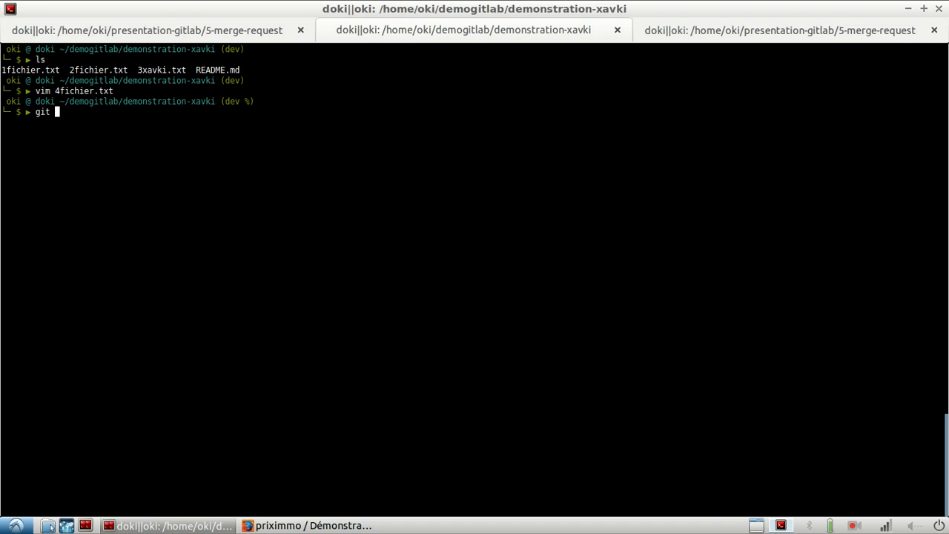
type("add 4")
key("Tab")
key("Return")
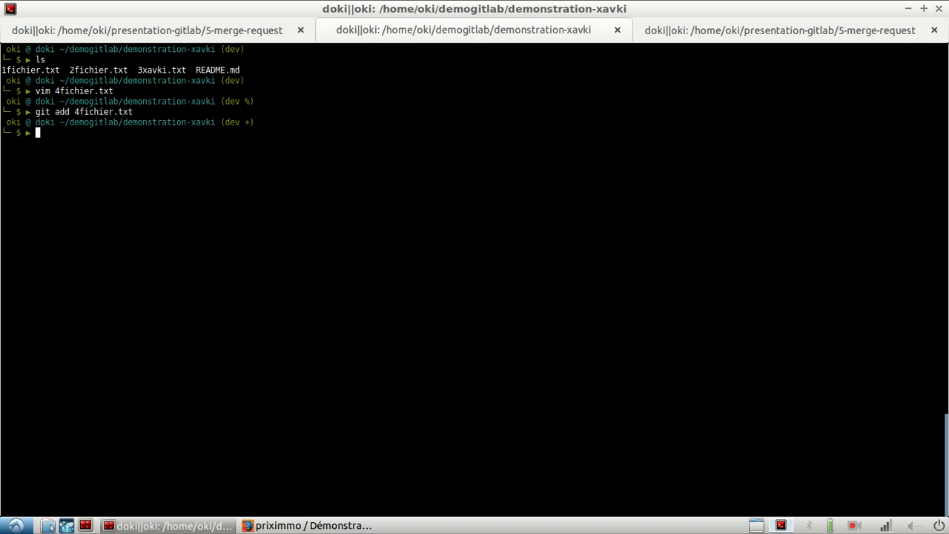
- Commit the staged file with the message "ajout du fichier 4"
type("git commit -m \"\"")
key("Left")
type("ajout du fichier 4")
key("Return")
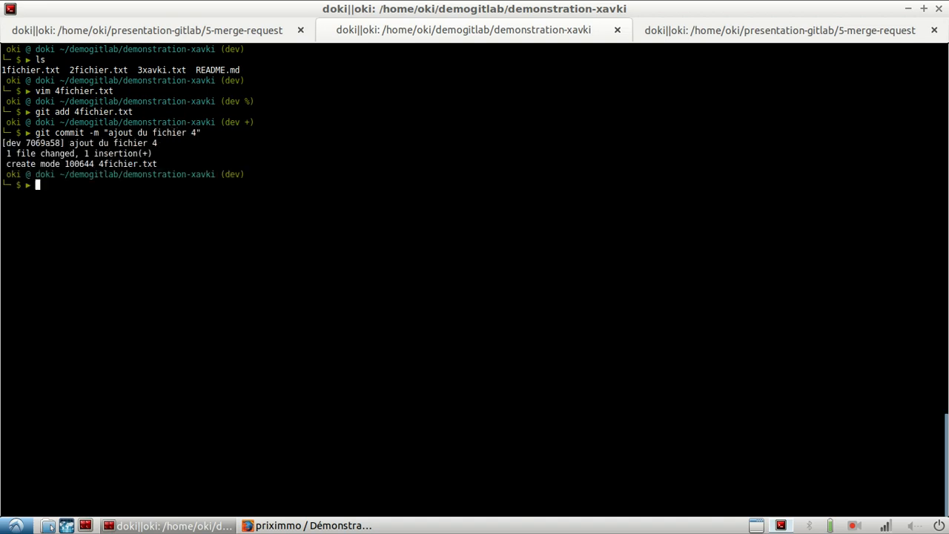
- Push the dev branch to GitLab, authenticating with the account username and password
type("git push")
key("Return")
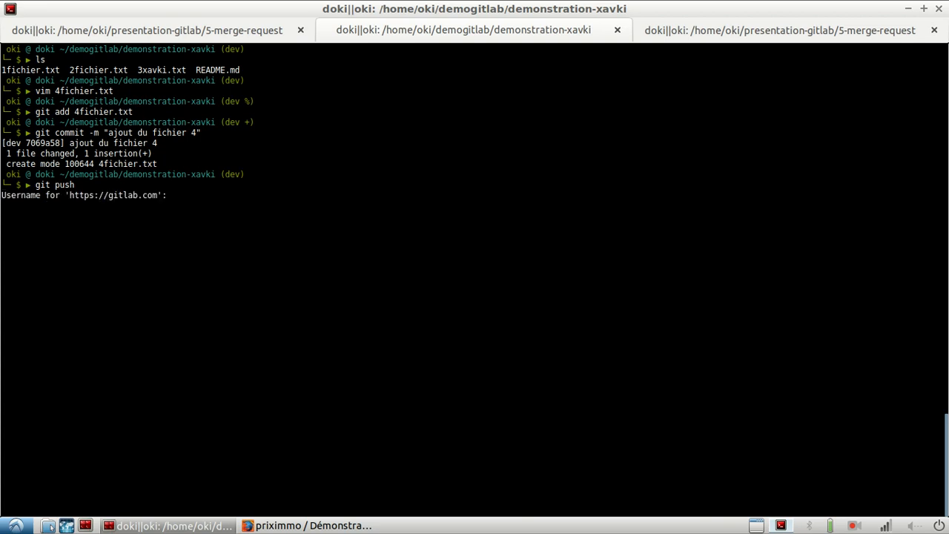
type("priximmo")
key("Return")
key("Return")
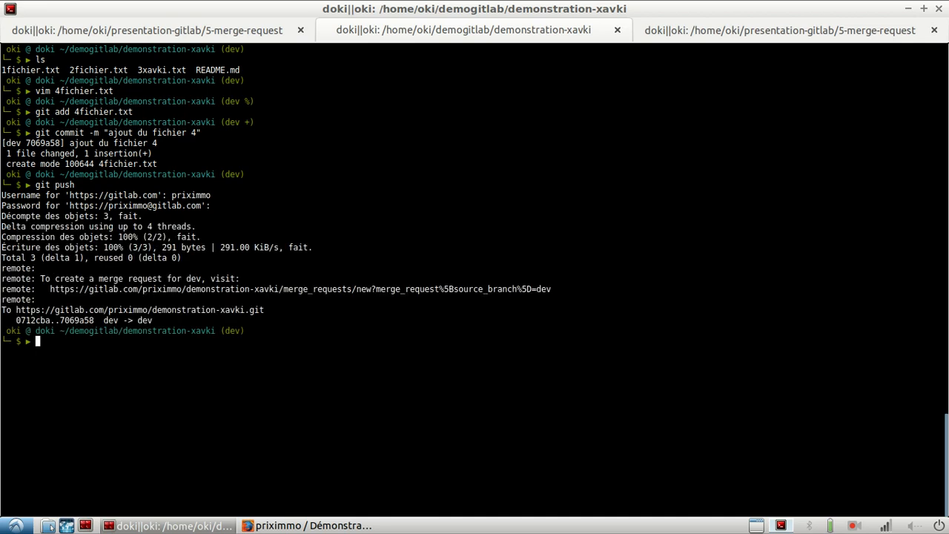
- List the files on dev, check out master to list its files too, and clear the terminal
type("ls")
key("Return")
type("git checkout mas")
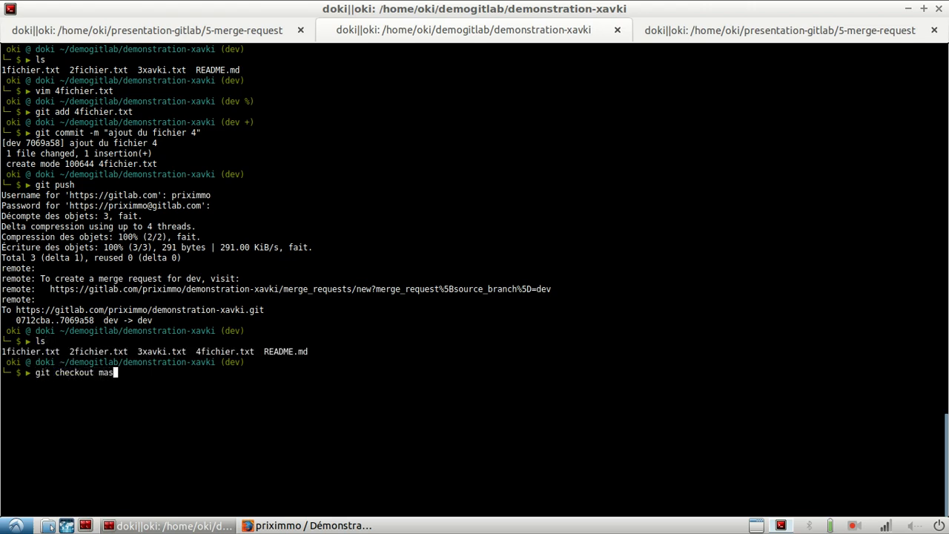
type("ter")
key("Return")
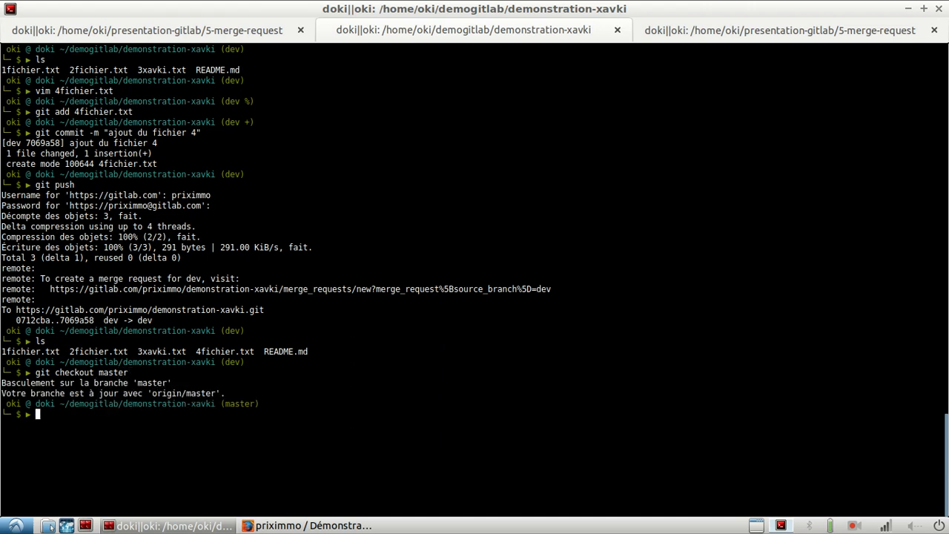
type("ls")
key("Return")
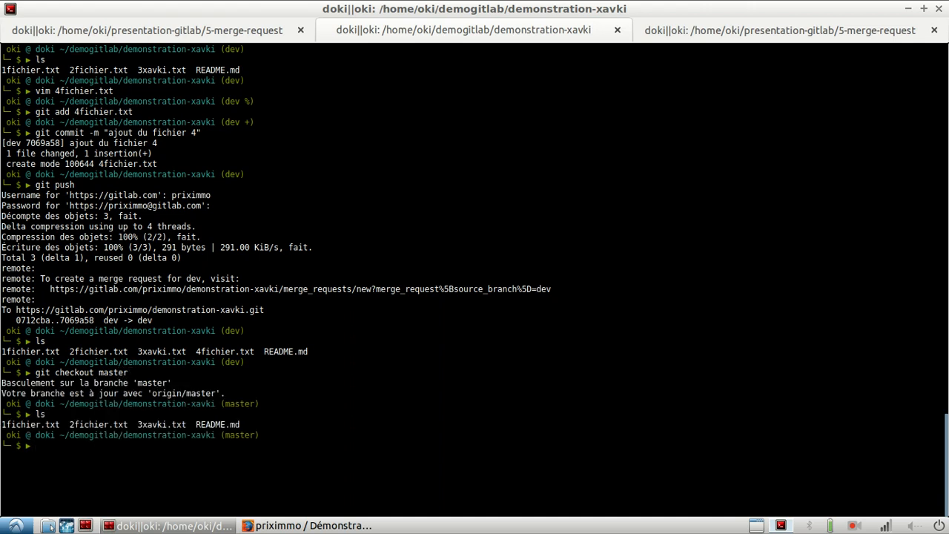
key("ctrl+l")
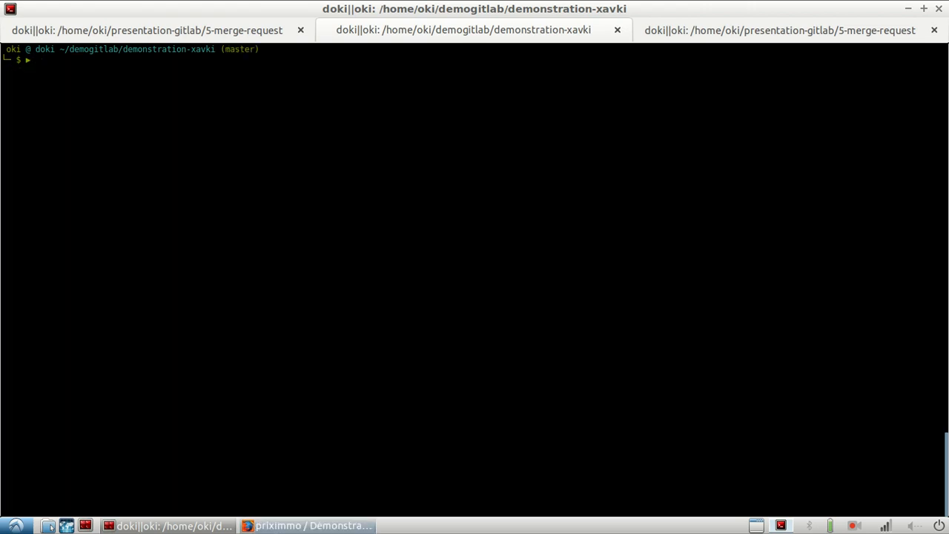
- Switch to Firefox and display the files of the repository's dev branch
left_click(307, 526)
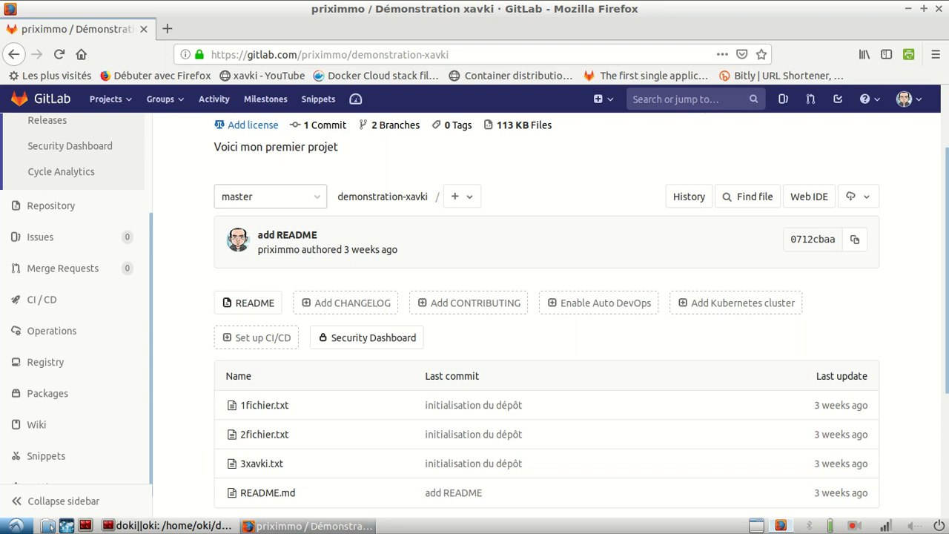
left_click(271, 196)
left_click(252, 333)
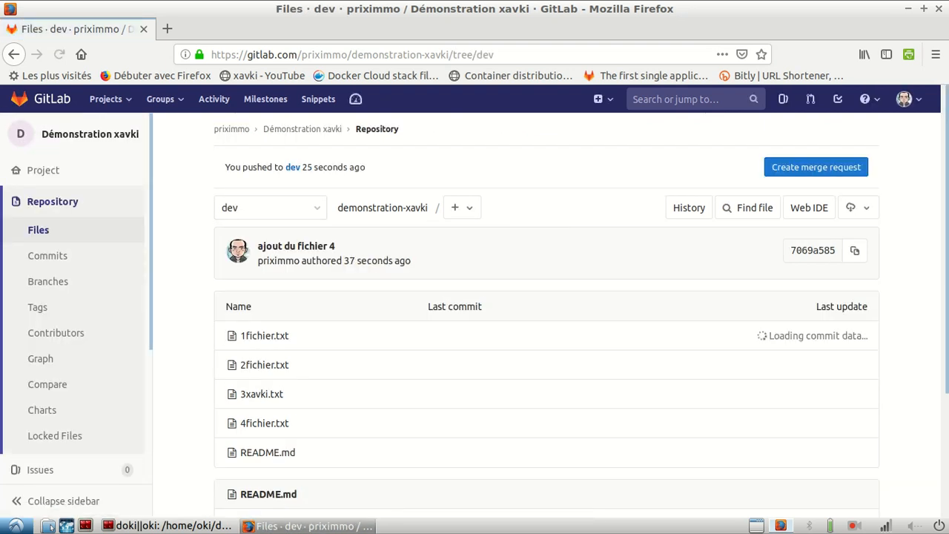
scroll(546, 311, "down", 2)
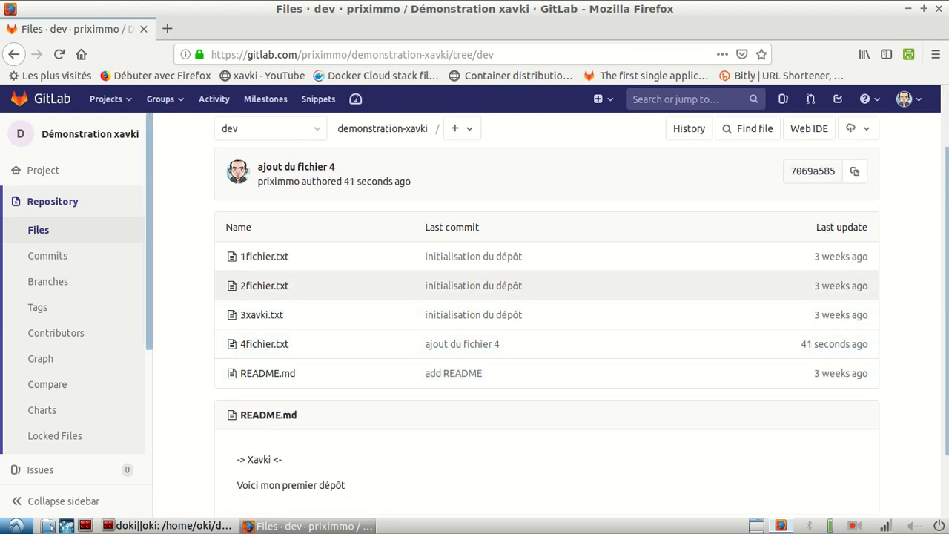
- Start a new merge request for the dev branch from the project's merge requests page
scroll(74, 311, "down", 5)
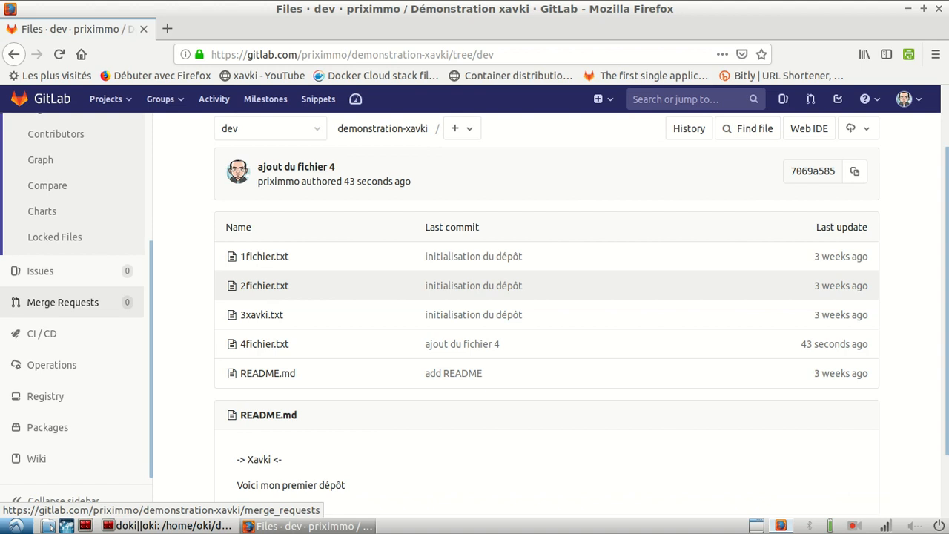
left_click(63, 302)
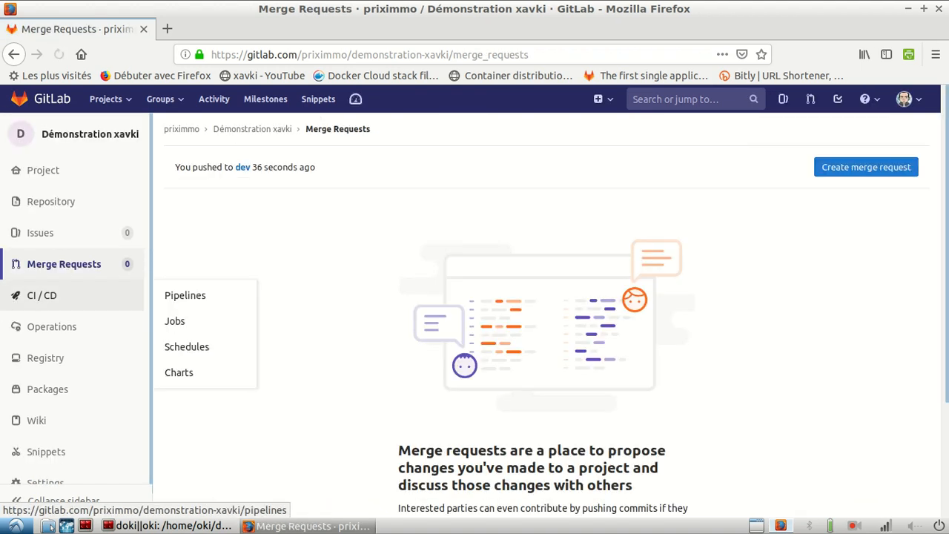
left_click(866, 166)
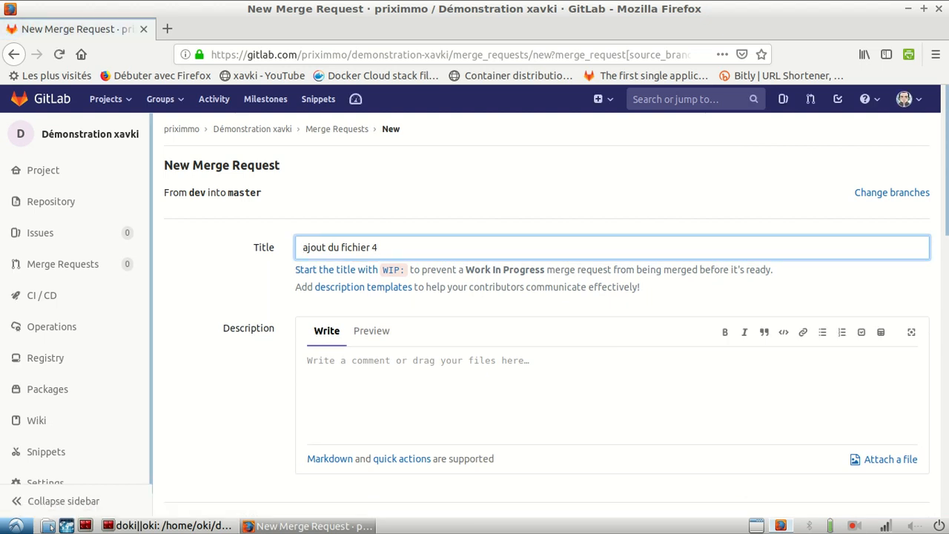
- Set the merge request title to "ajout du fichier 4 de dev > prod"
type("de dev")
key("Home")
type("< pri")
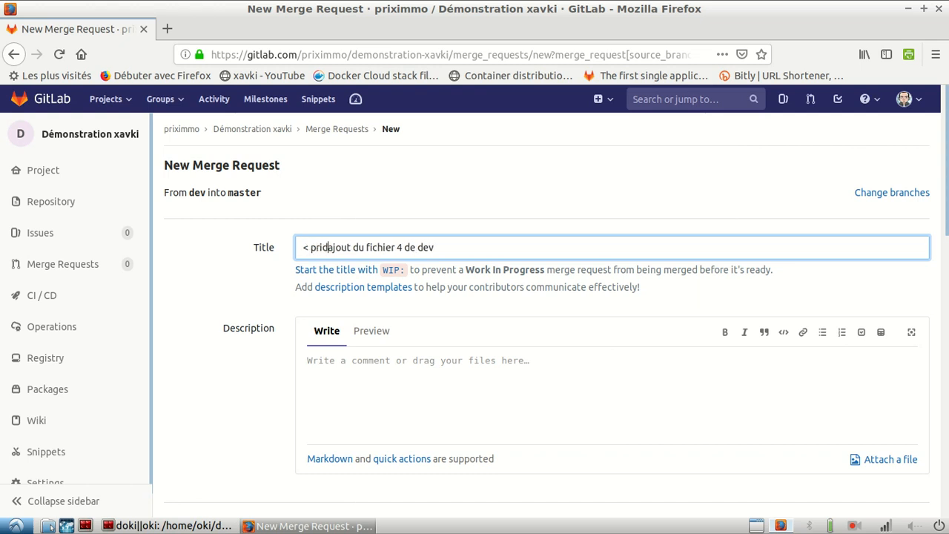
key("BackSpace")
key("BackSpace")
key("BackSpace")
key("BackSpace")
key("BackSpace")
key("BackSpace")
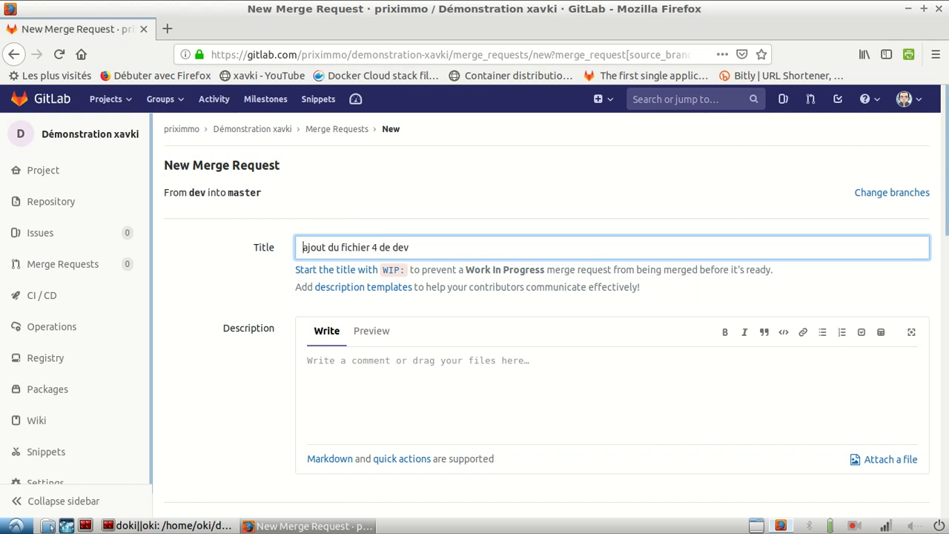
key("End")
type("> prod")
- Fill in the merge request description with "Merci d'ajouter ce fichier à la prod"
key("Tab")
type("Merci ")
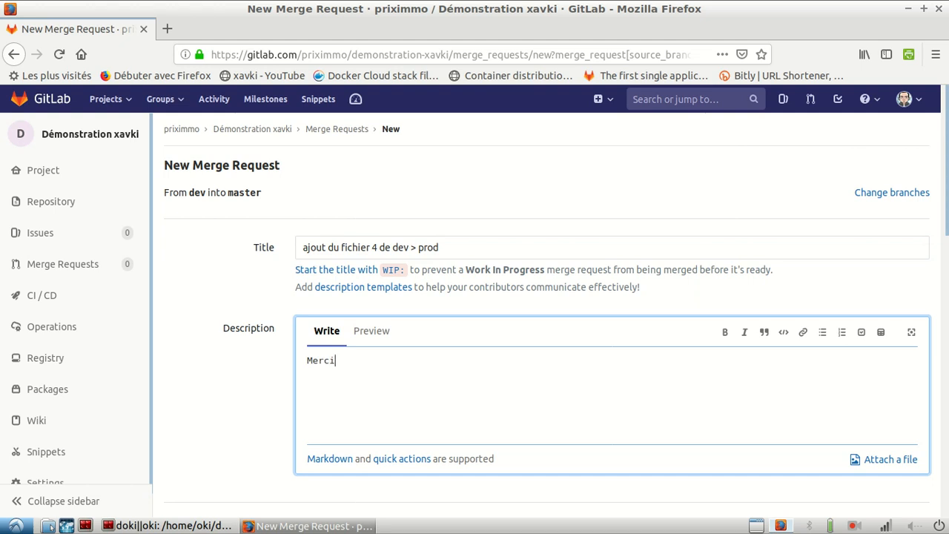
type("d'ajouter ce fi")
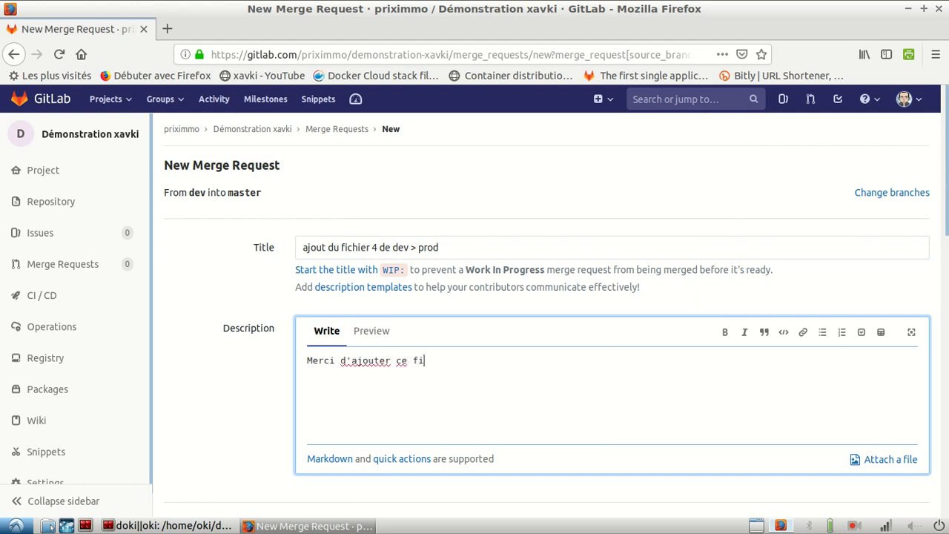
type("chier à la prod")
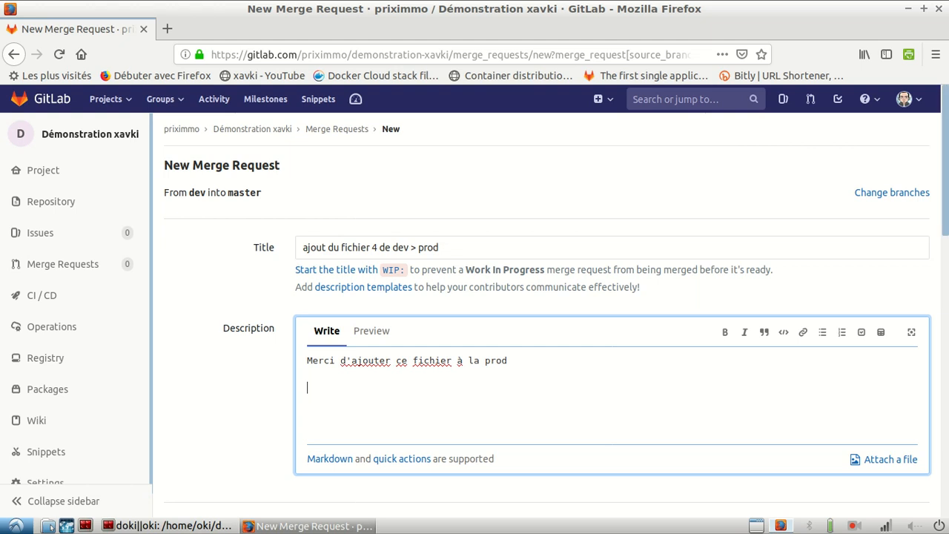
- Add the dev label to the new merge request
scroll(556, 296, "down", 3)
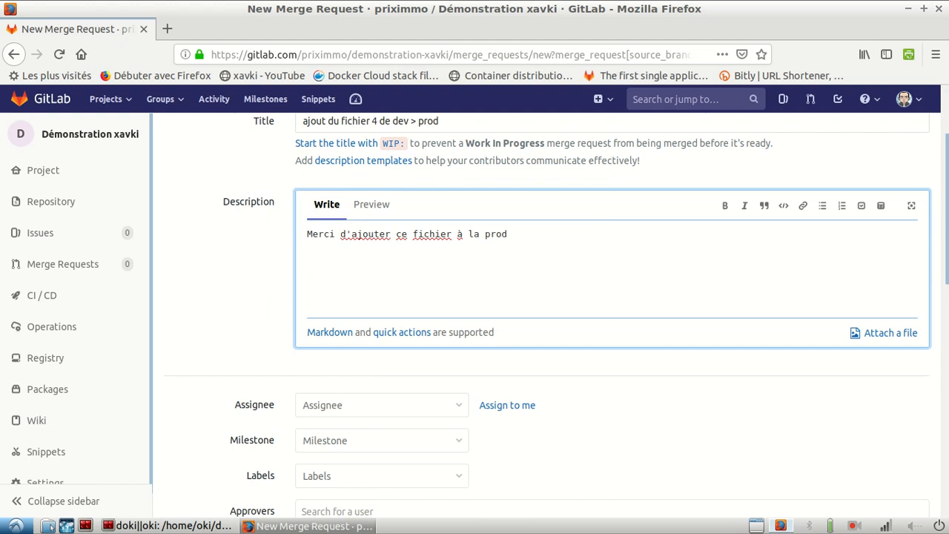
scroll(557, 315, "down", 5)
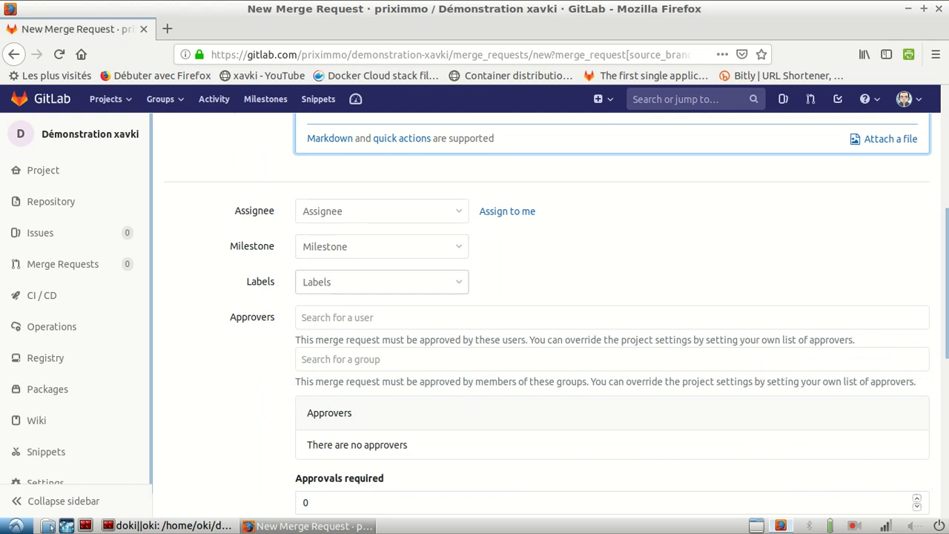
left_click(382, 282)
left_click(349, 453)
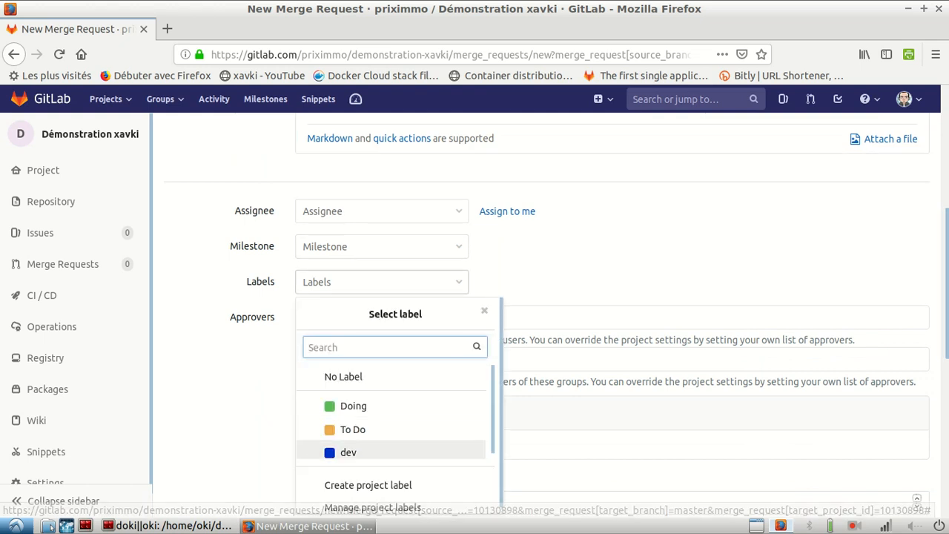
left_click(485, 310)
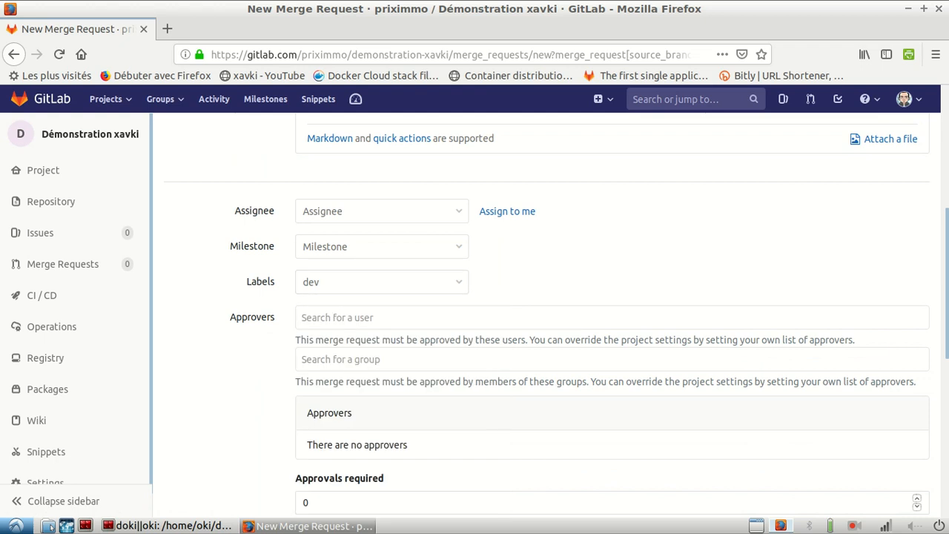
- Leave the milestone unset and assign the merge request to the project owner's own account
left_click(382, 247)
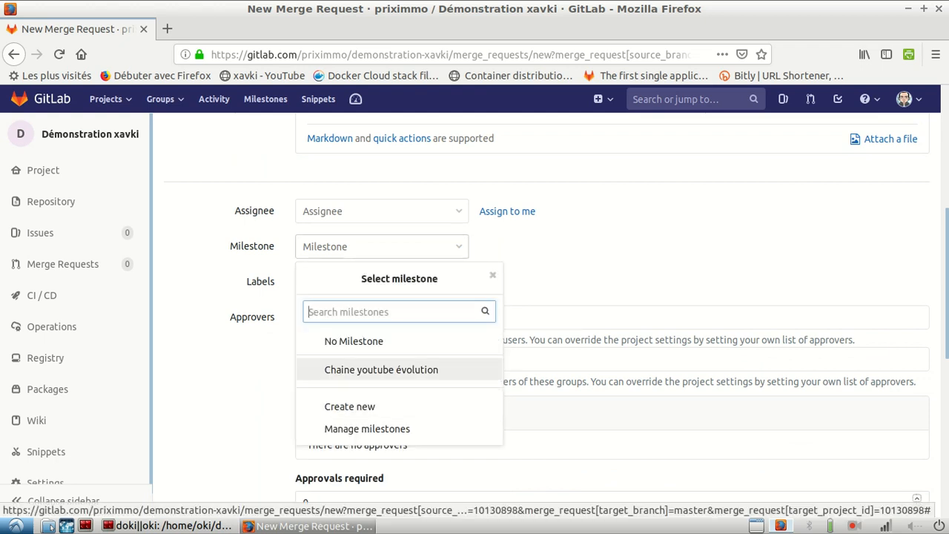
left_click(493, 275)
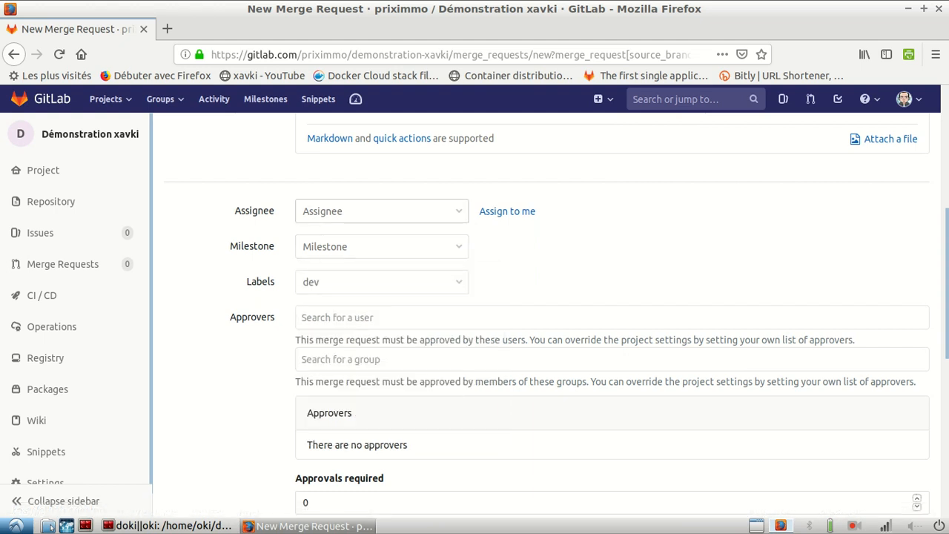
left_click(382, 211)
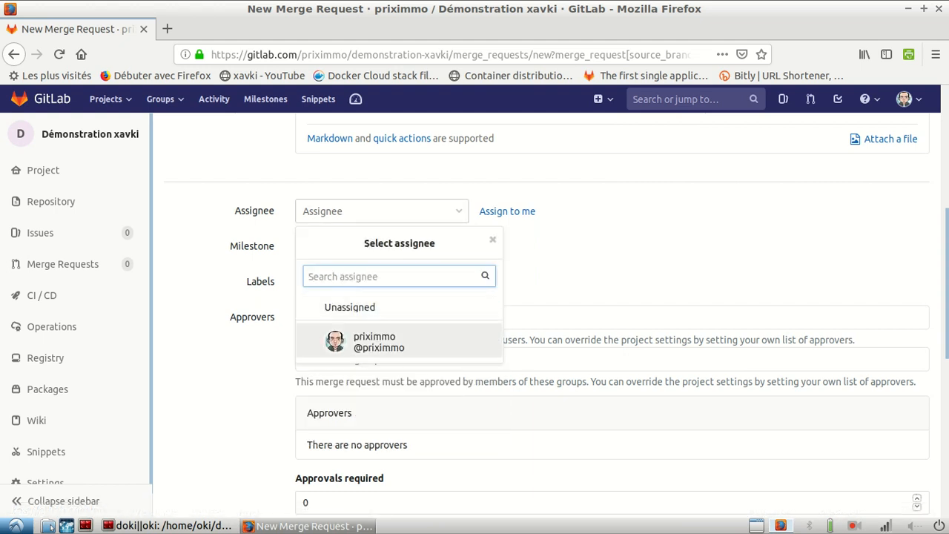
key("Return")
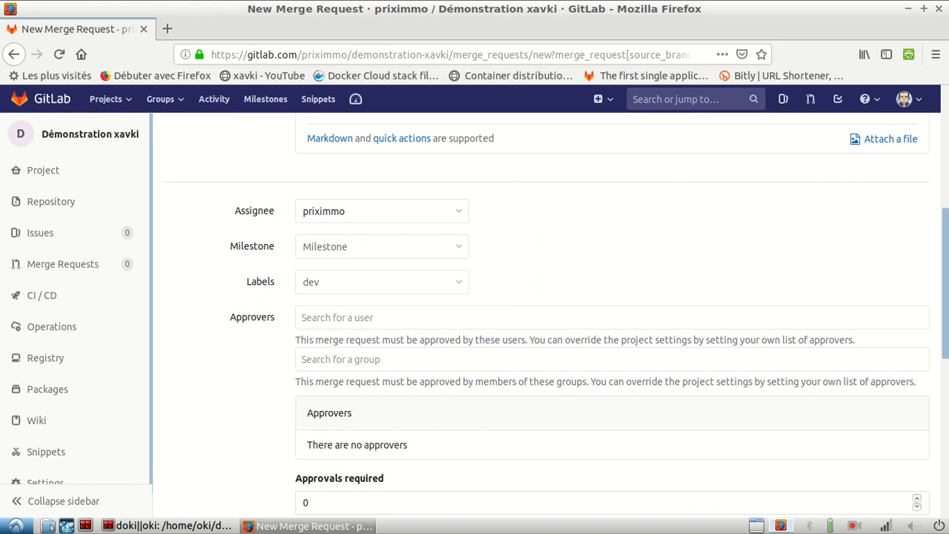
- Review the approval and branch settings, then submit the merge request from dev into master
scroll(541, 311, "down", 5)
scroll(541, 311, "up", 2)
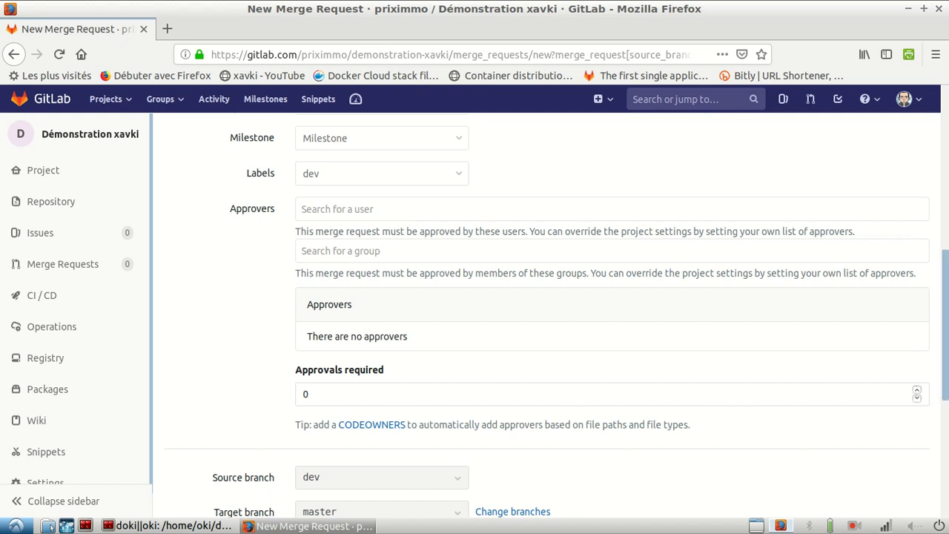
scroll(546, 311, "down", 5)
double_click(305, 204)
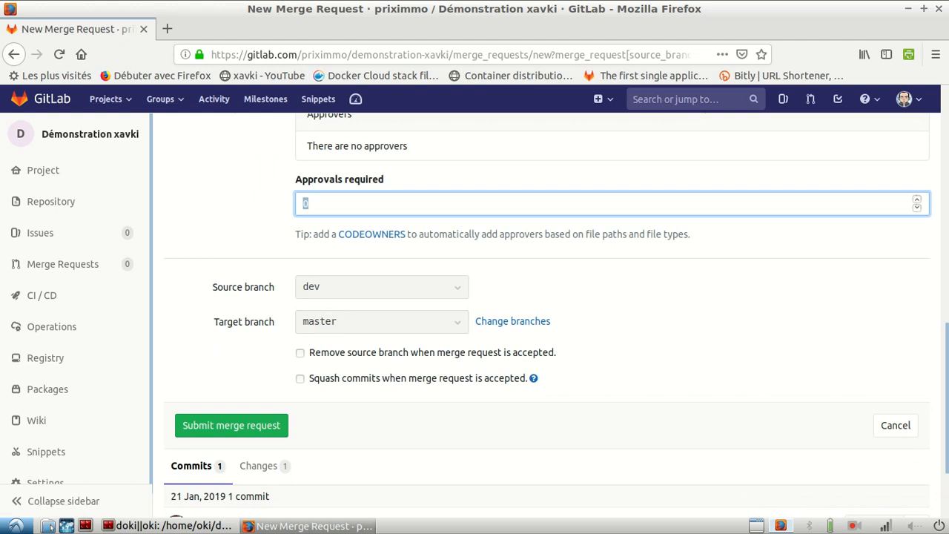
scroll(513, 321, "down", 3)
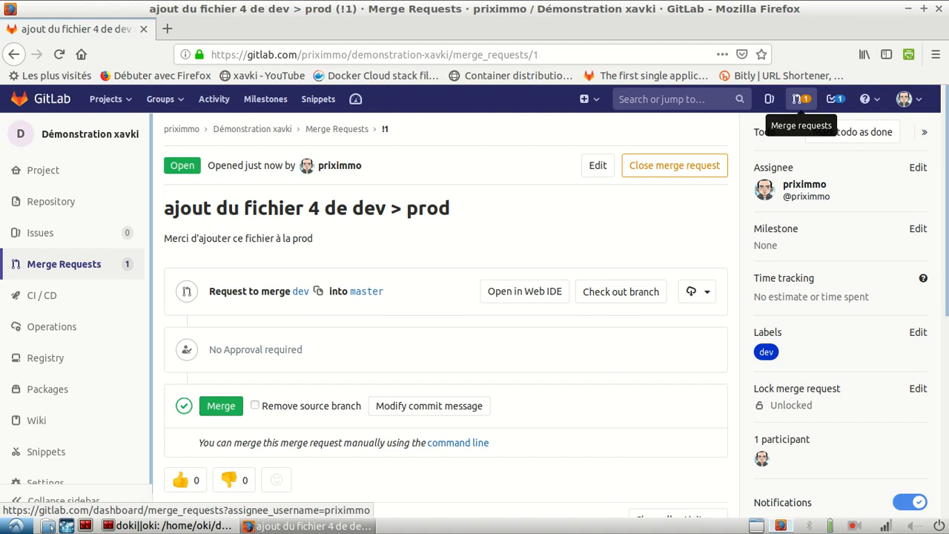
- Open "ajout du fichier 4 de dev > prod" from the list of assigned merge requests and highlight its description
left_click(798, 99)
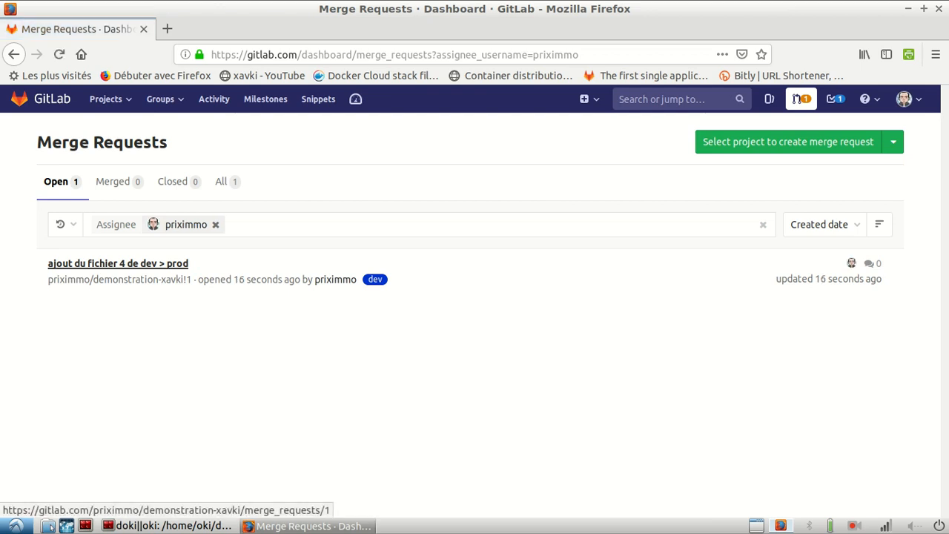
left_click(118, 263)
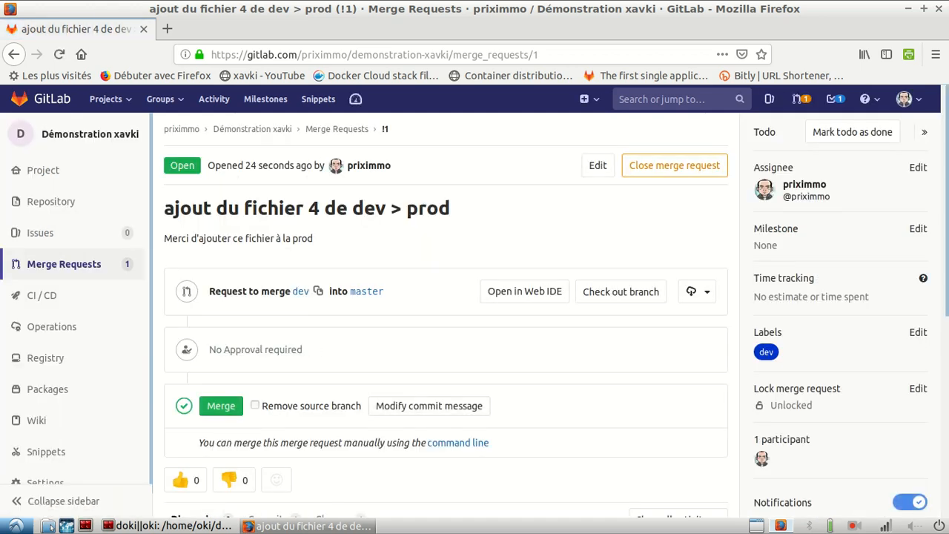
left_click_drag(313, 239, 164, 239)
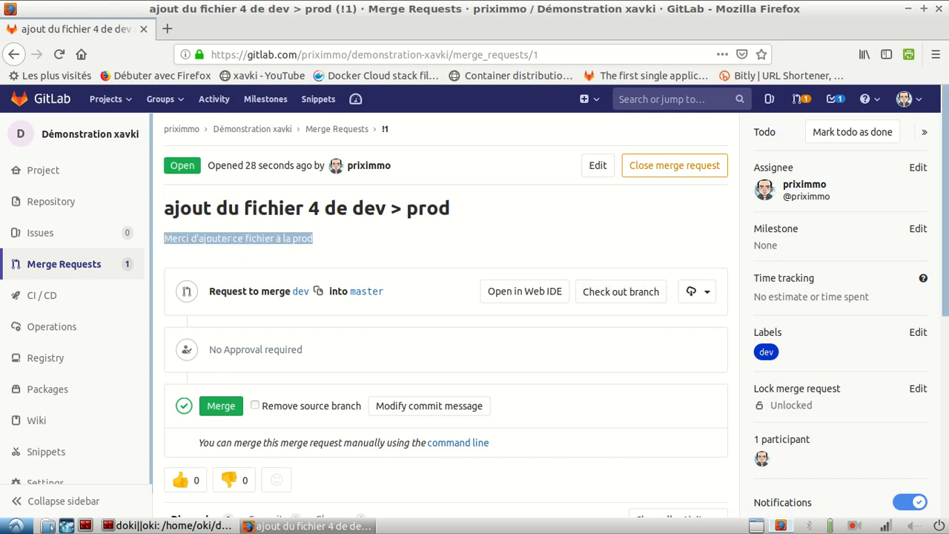
- Merge the request from dev into master without removing the source branch
scroll(445, 312, "down", 3)
scroll(445, 311, "up", 1)
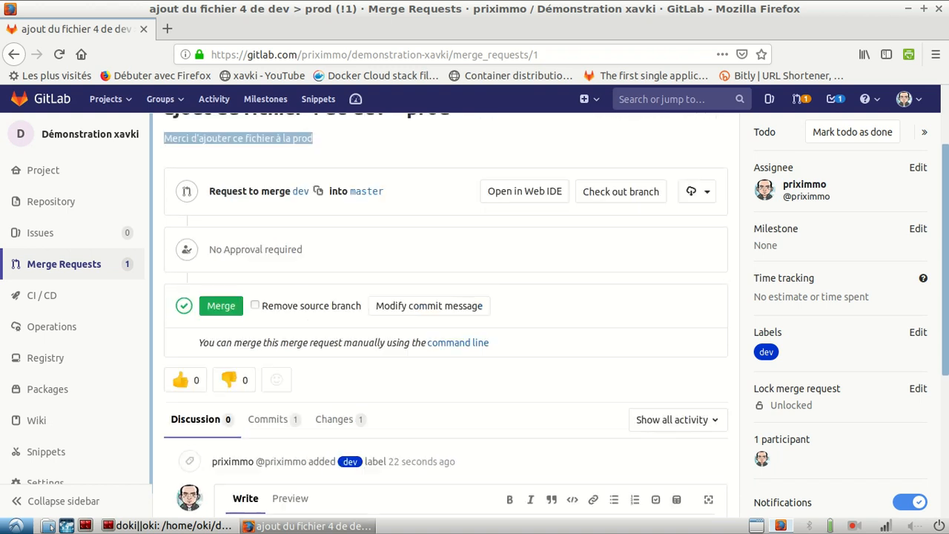
scroll(445, 311, "up", 2)
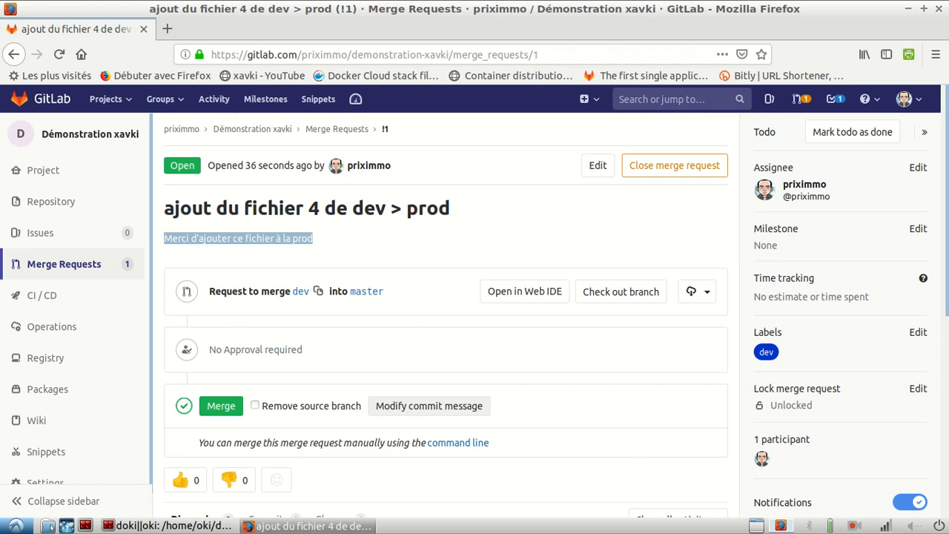
scroll(444, 311, "down", 1)
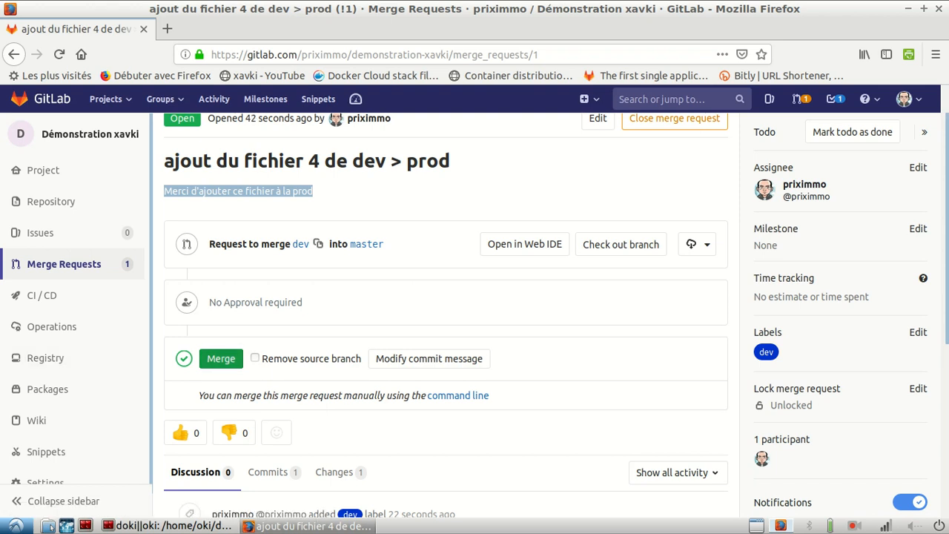
left_click(221, 358)
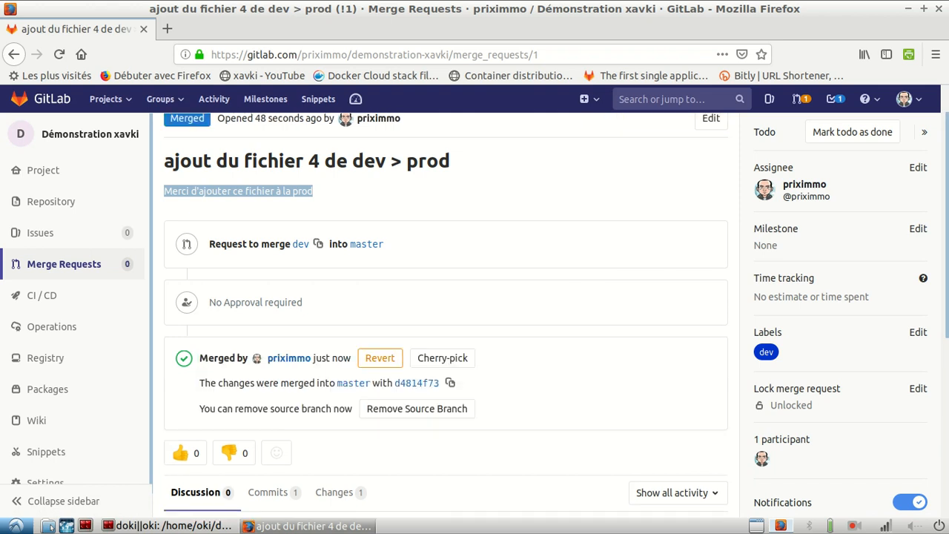
- Switch to the terminal session in demonstration-xavki and run git pull on the master branch
key("alt+Tab")
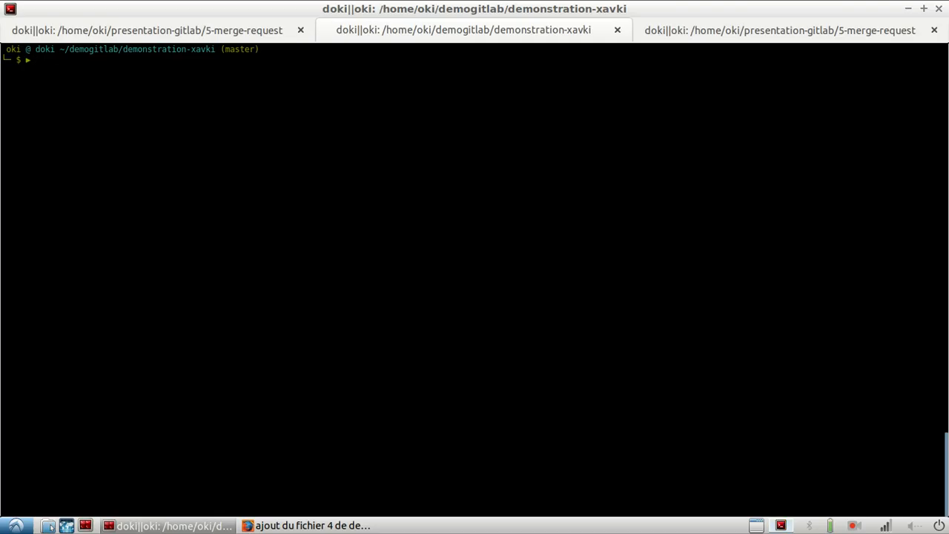
key("ctrl+Page_Up")
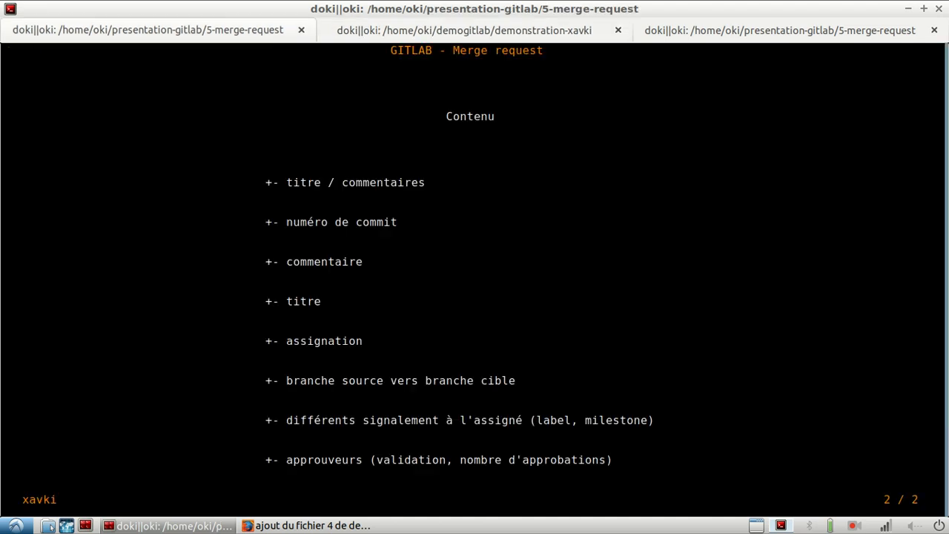
key("ctrl+Page_Up")
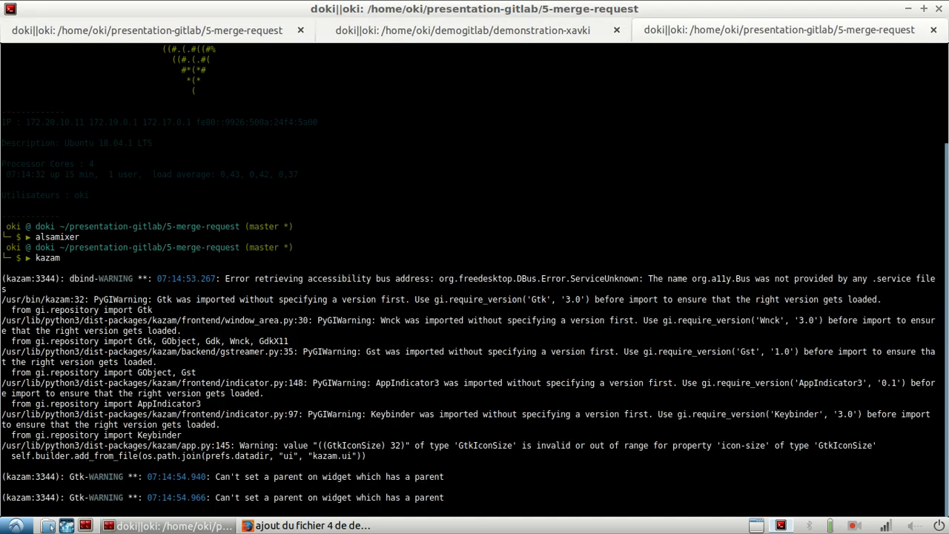
key("ctrl+Page_Up")
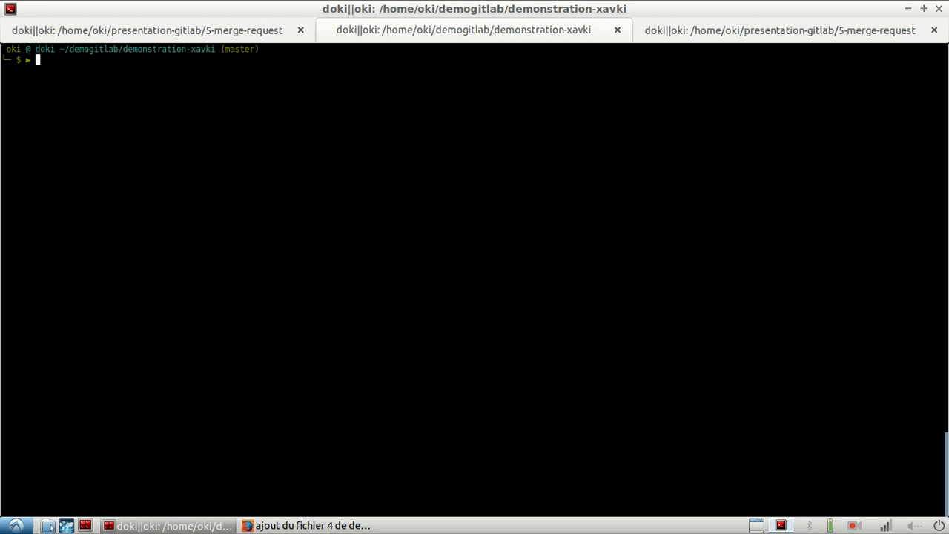
type("git chec")
key("BackSpace")
key("BackSpace")
key("BackSpace")
key("BackSpace")
key("BackSpace")
key("BackSpace")
key("BackSpace")
key("BackSpace")
type("git pull")
key("Return")
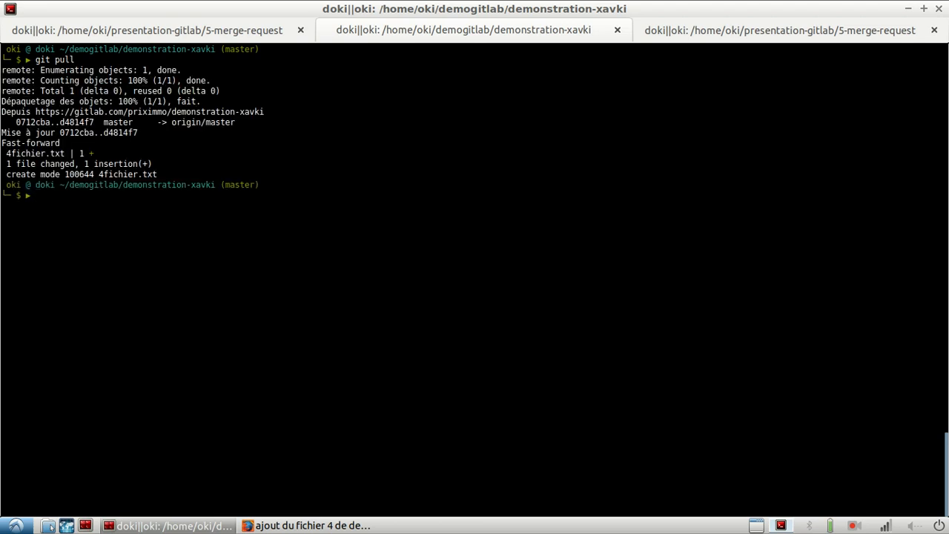
- List the files of the local master branch with ls and highlight 4fichier.txt
type("ls")
key("Return")
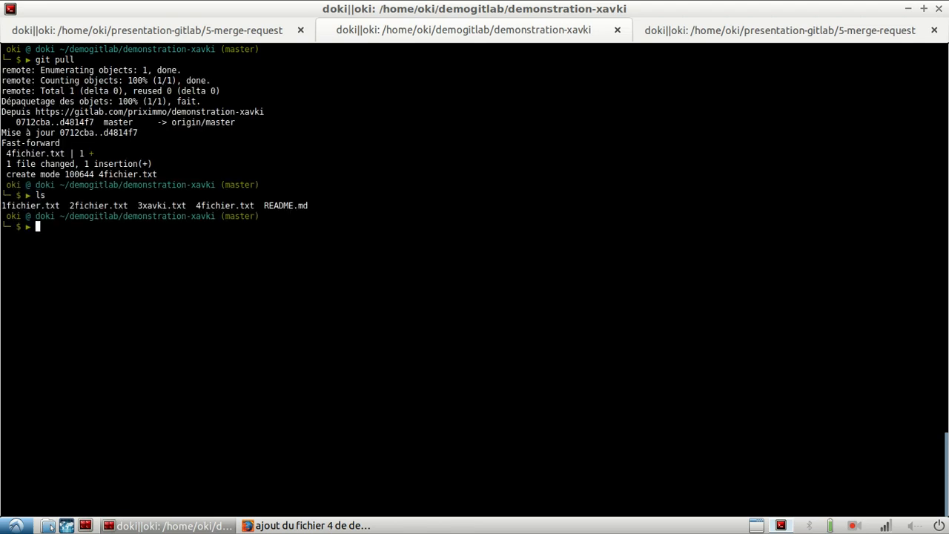
double_click(224, 206)
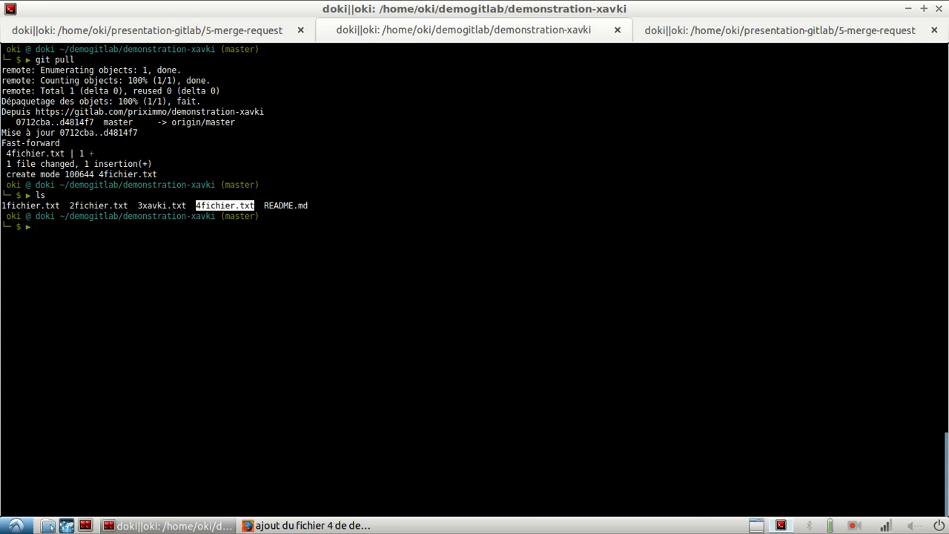
- Switch to Firefox and display the repository files of the master branch in GitLab
key("alt+Tab")
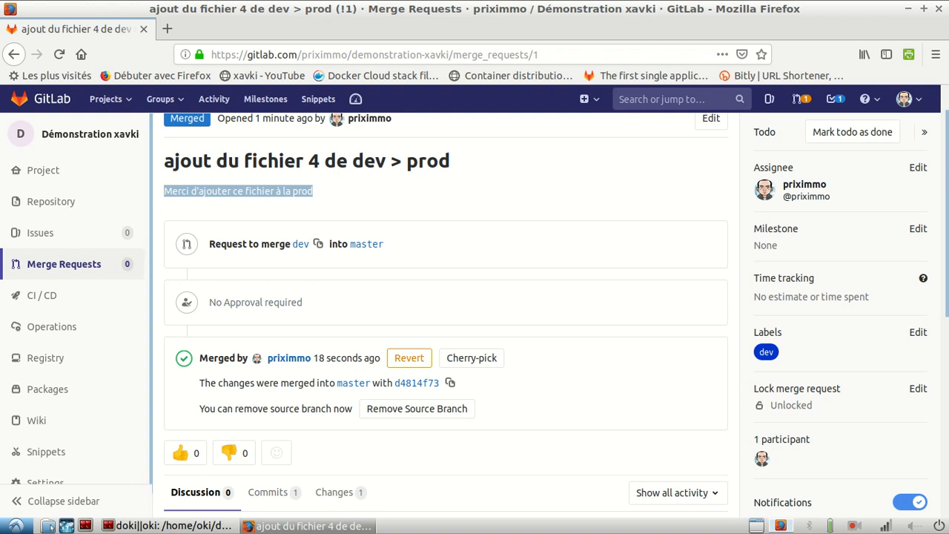
mouse_move(51, 201)
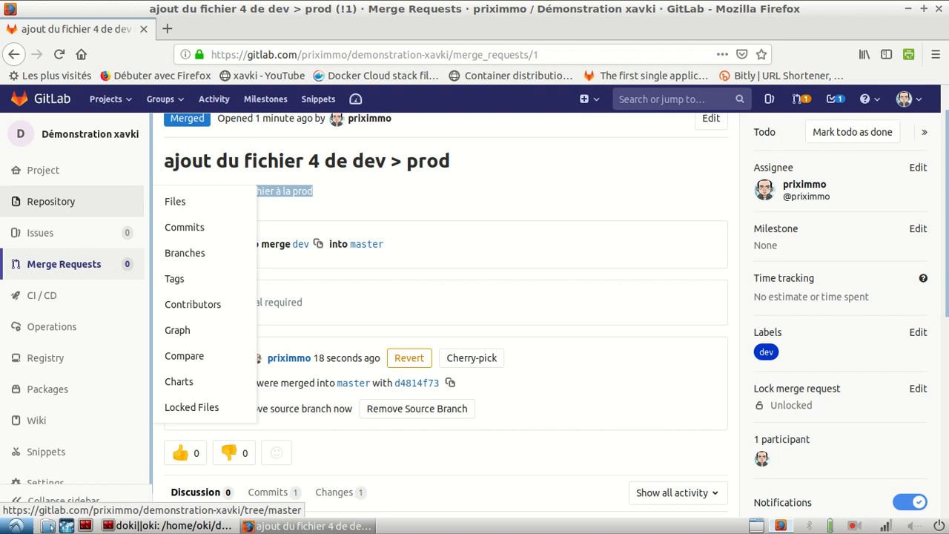
left_click(51, 201)
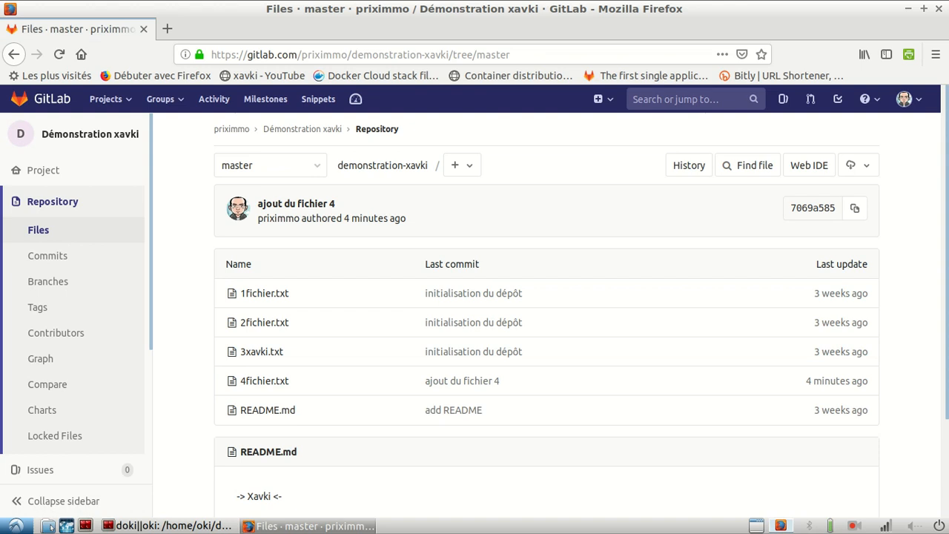
mouse_move(43, 170)
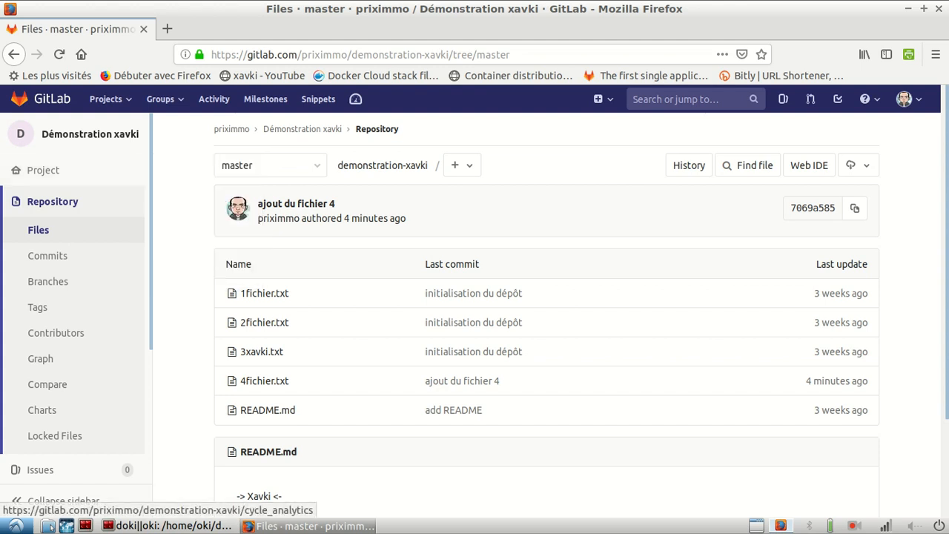
scroll(74, 297, "down", 5)
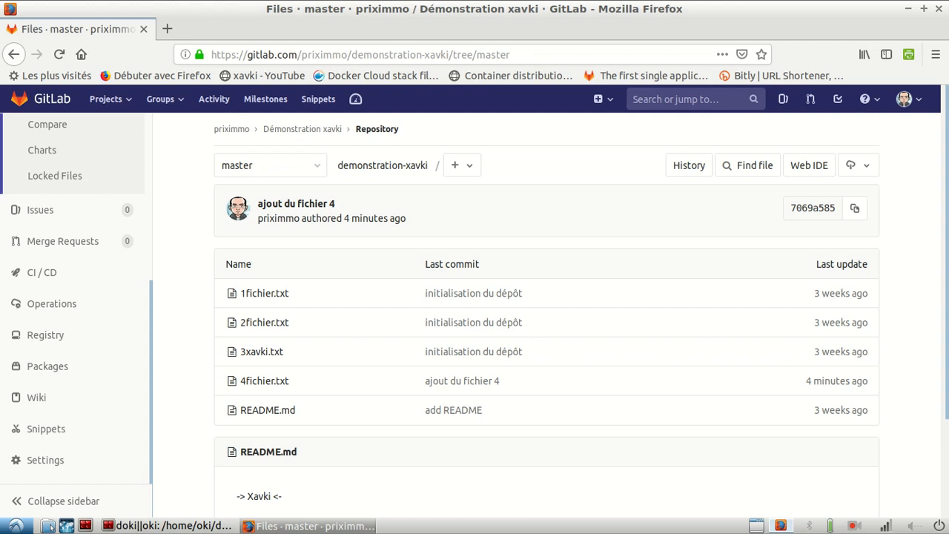
scroll(74, 297, "up", 6)
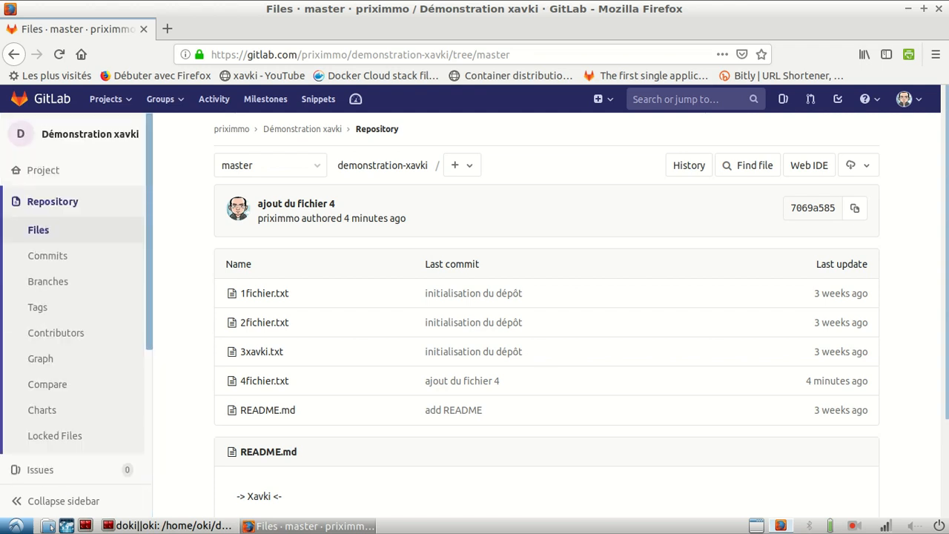